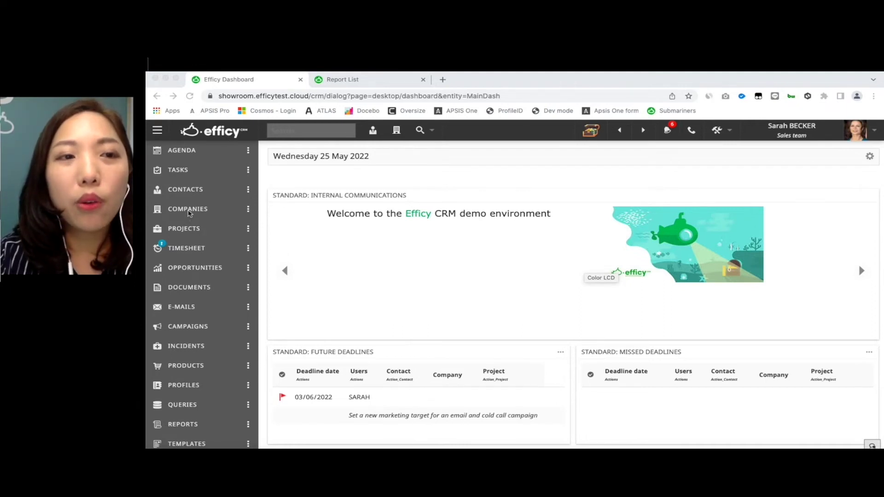
Open the Brussels Airlines company record.
left_click(180, 210)
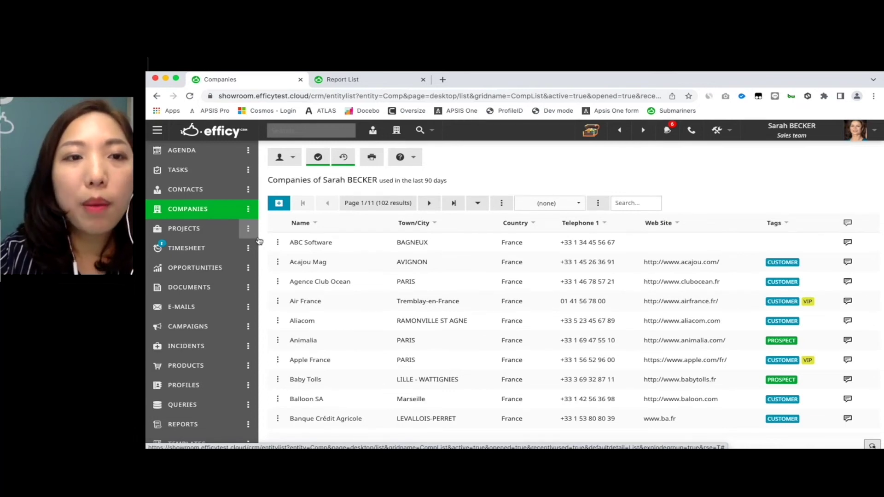
left_click(247, 209)
left_click(295, 209)
left_click(294, 245)
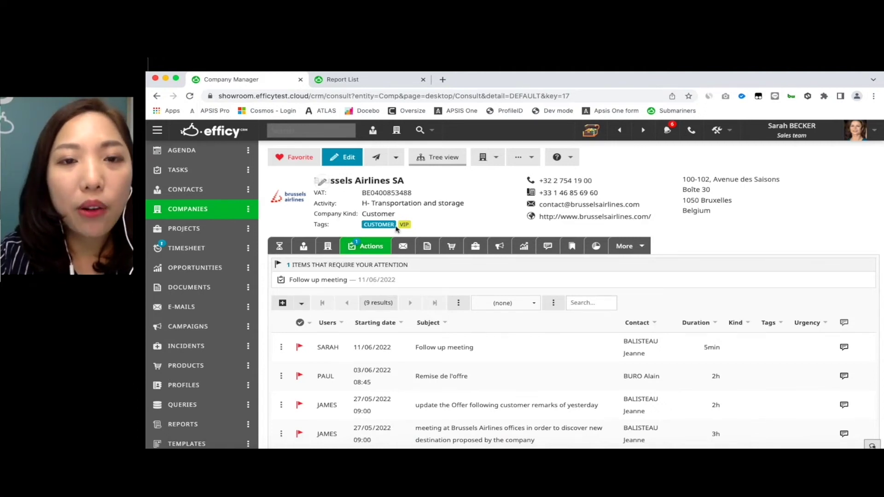
Look over the actions listed for Brussels Airlines, display the company's hierarchy in the tree view, and hide the tree again.
scroll(398, 258, "down", 1)
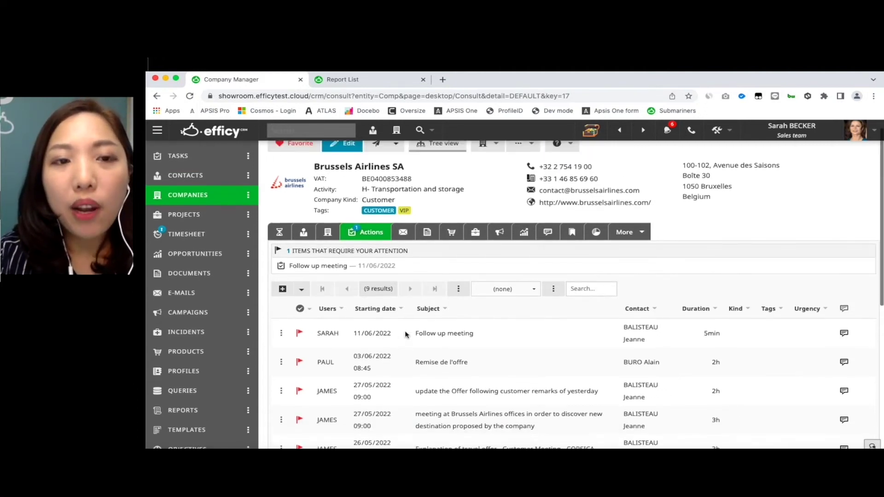
scroll(405, 322, "up", 1)
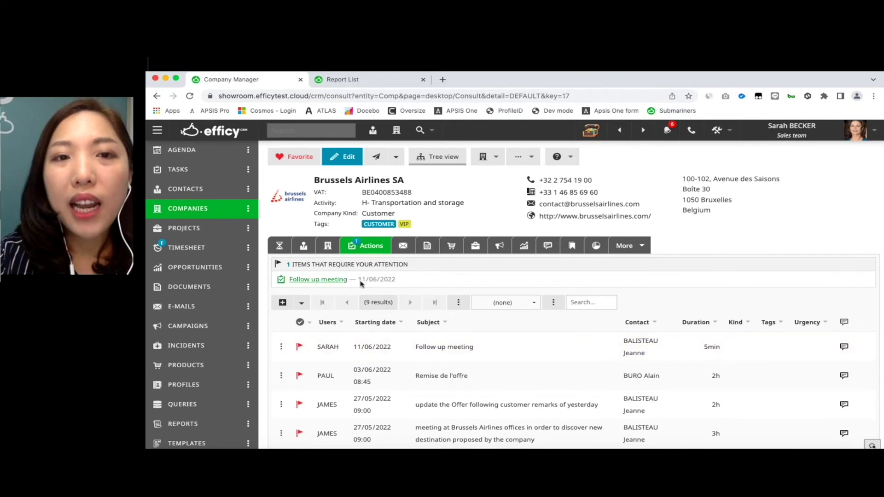
left_click(441, 159)
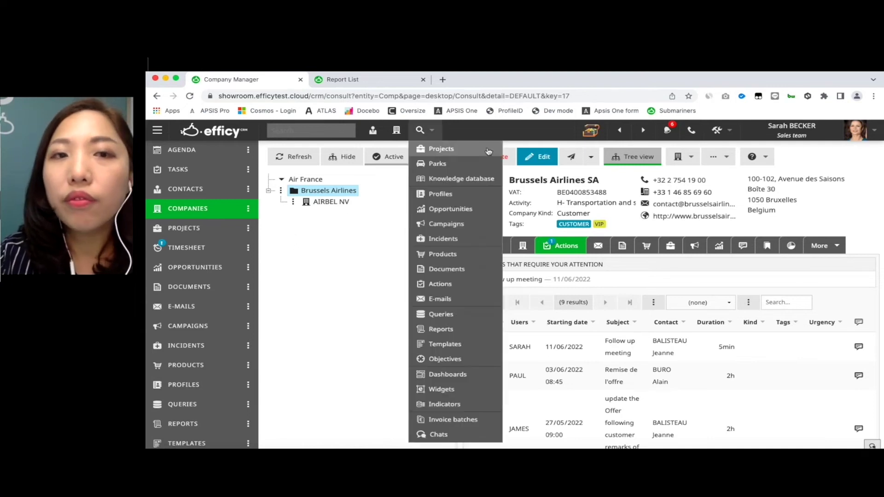
left_click(345, 156)
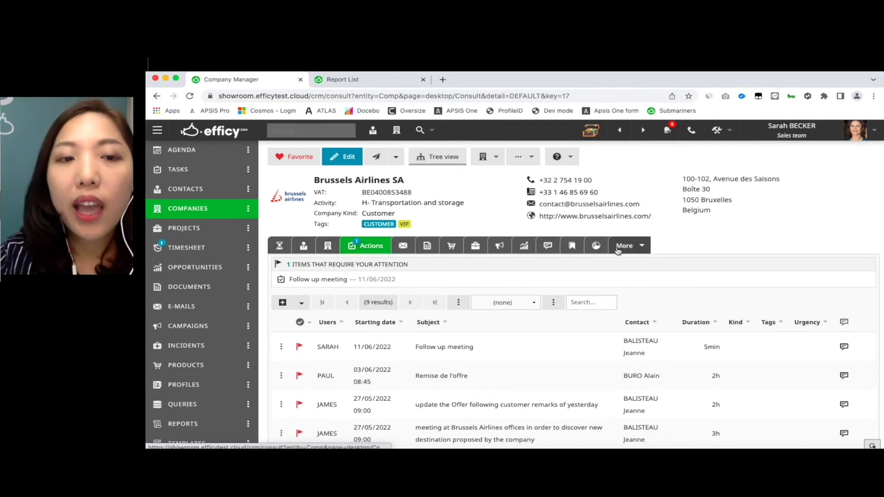
Open the Brussels Airlines contact whose function is Hoofd van Noord-Amerika and review that person's list of actions.
left_click(303, 246)
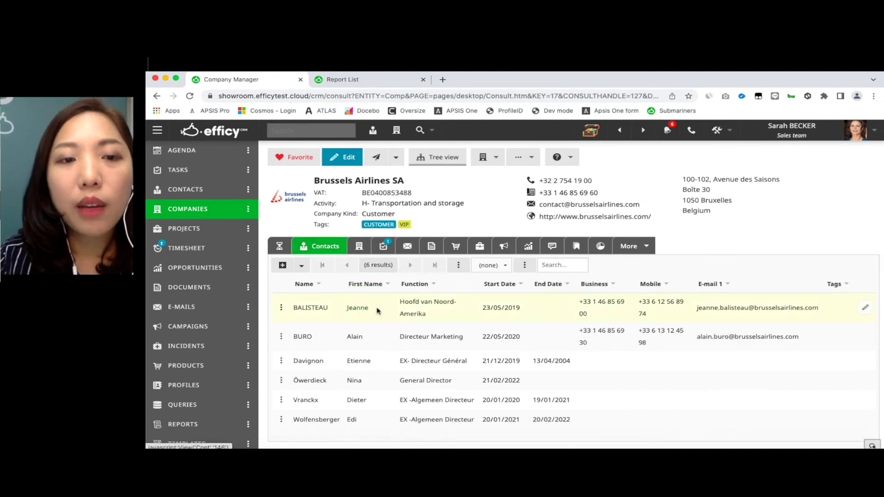
left_click(352, 310)
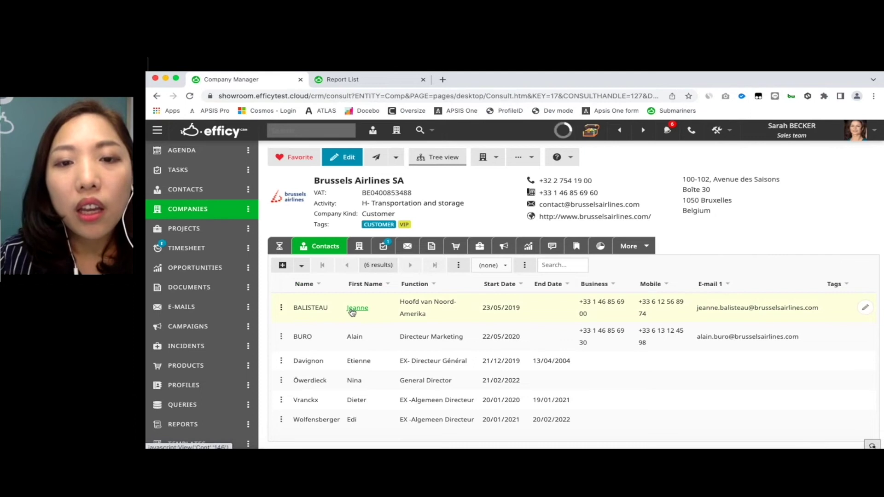
scroll(434, 383, "down", 1)
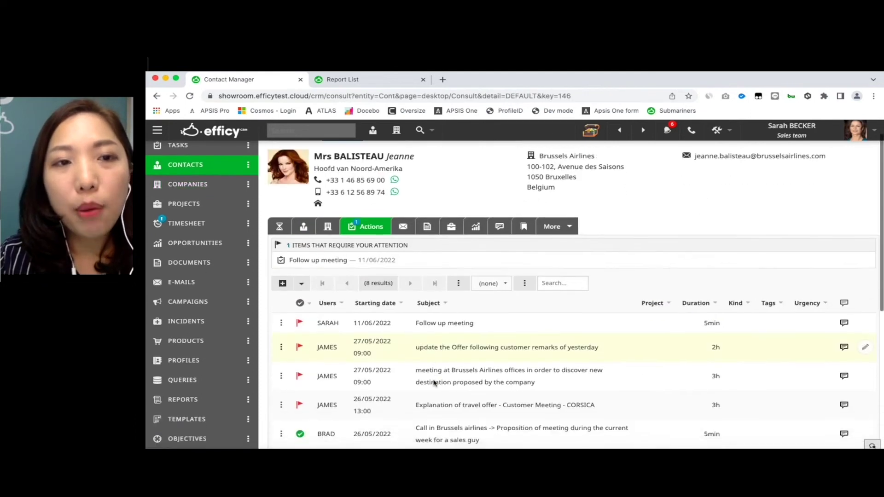
scroll(434, 383, "down", 2)
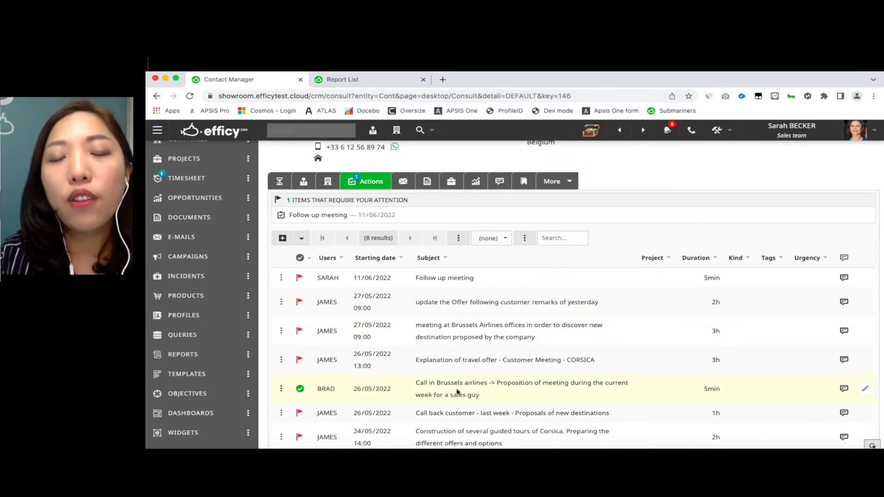
scroll(457, 391, "down", 3)
scroll(457, 392, "up", 5)
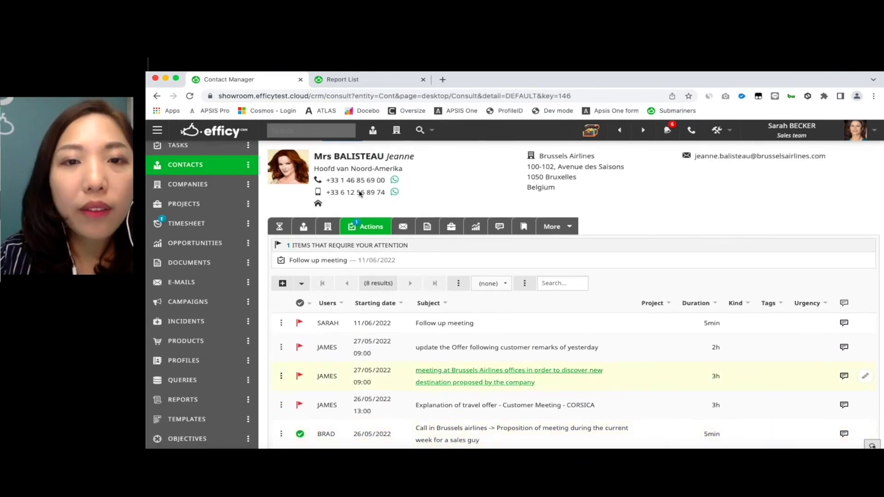
Return to the Brussels Airlines record and review its related campaigns, opportunities and projects.
left_click(561, 156)
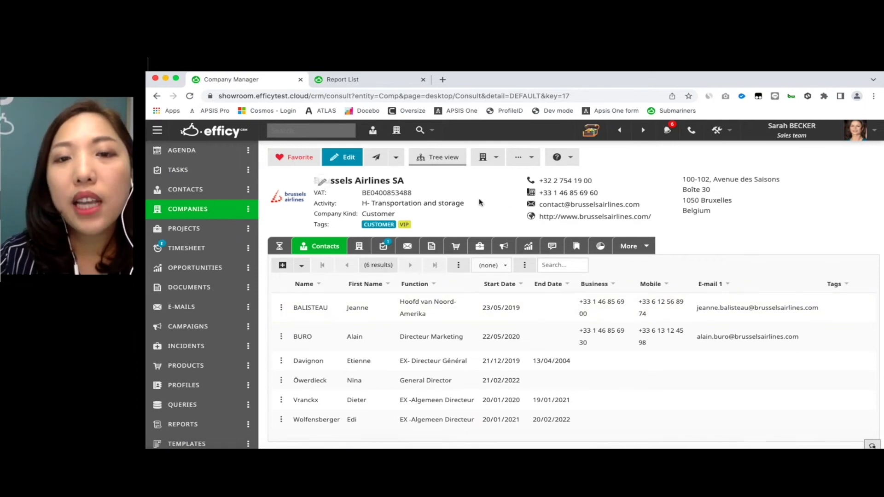
left_click(504, 246)
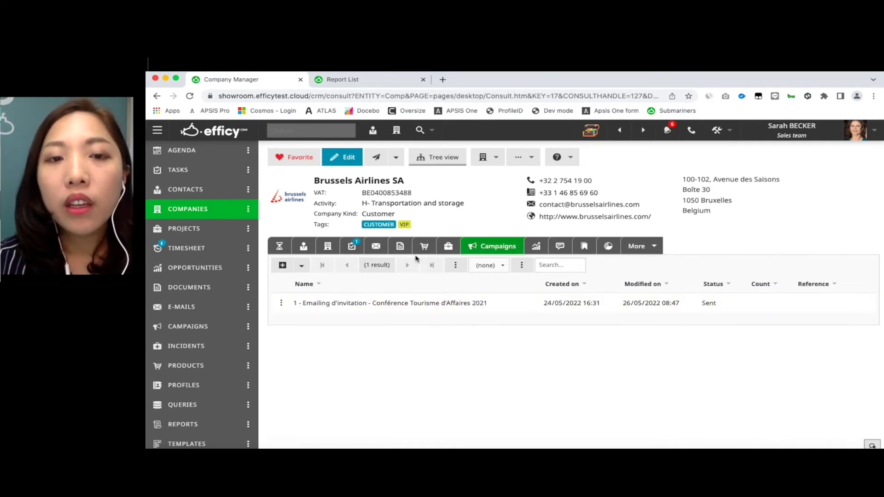
left_click(530, 251)
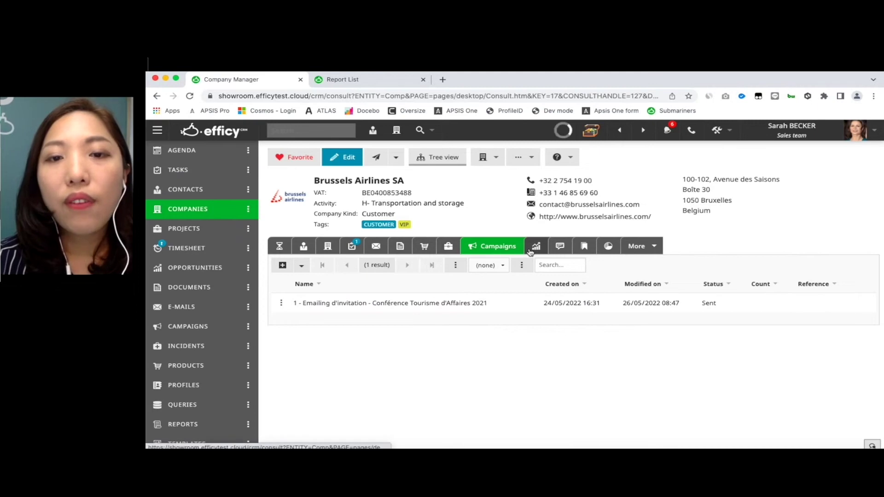
scroll(534, 331, "down", 1)
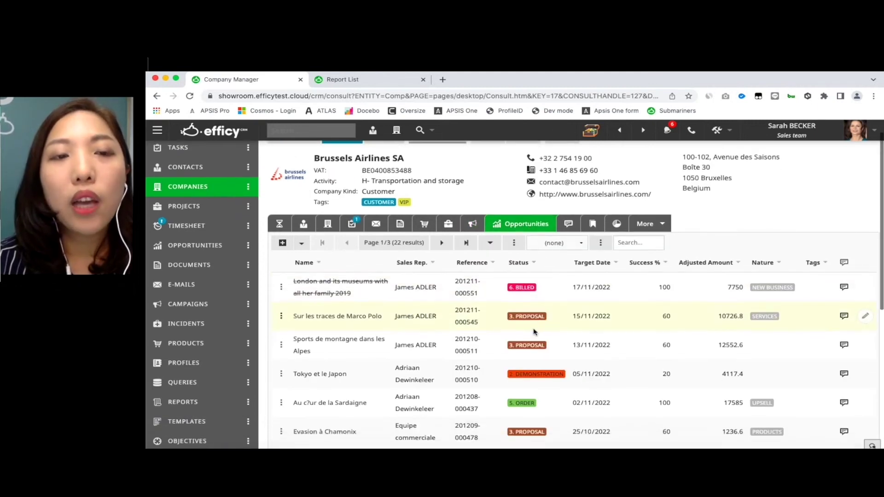
scroll(534, 331, "up", 1)
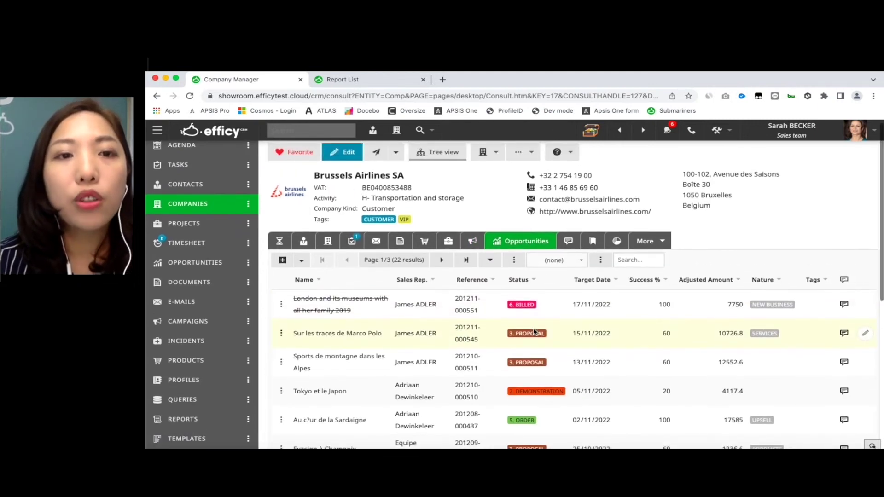
scroll(533, 332, "down", 2)
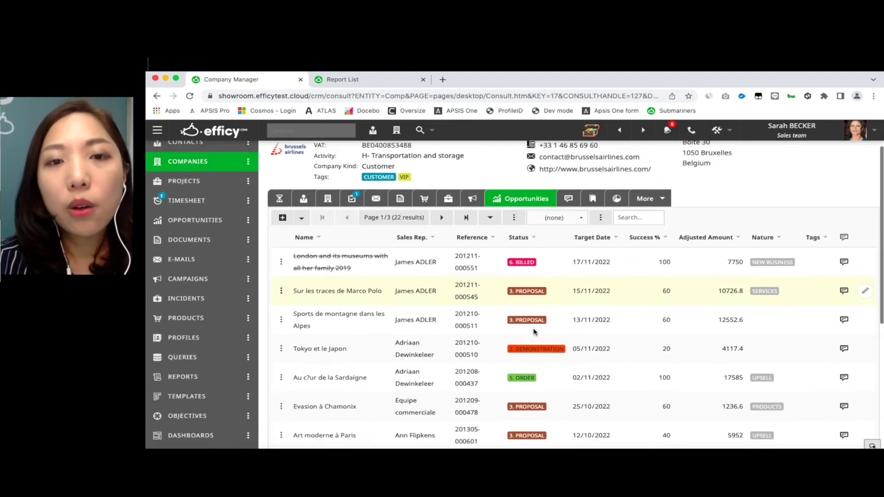
scroll(534, 332, "up", 1)
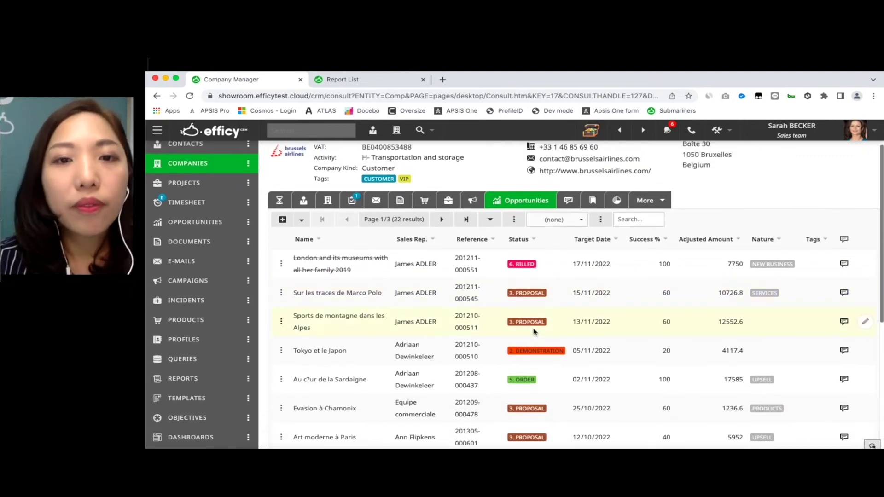
left_click(453, 205)
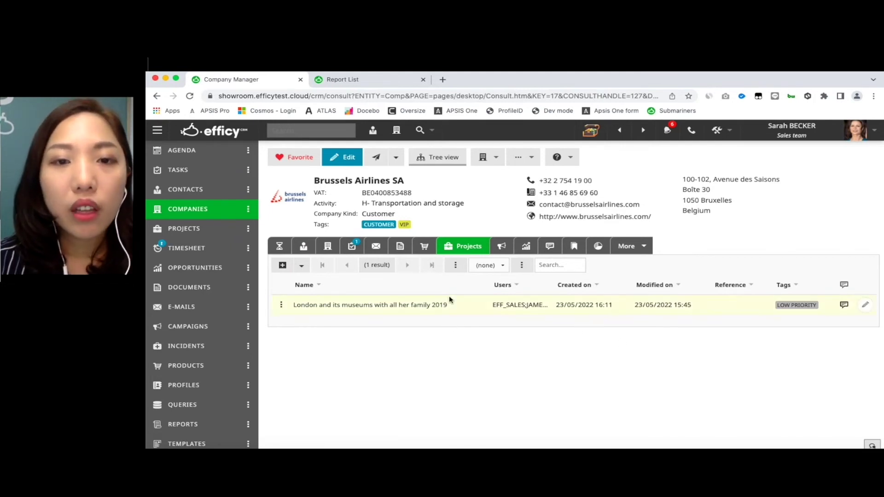
Review the Chronos timeline of Brussels Airlines, covering its recent meetings, opportunities, incidents and documents.
left_click(279, 246)
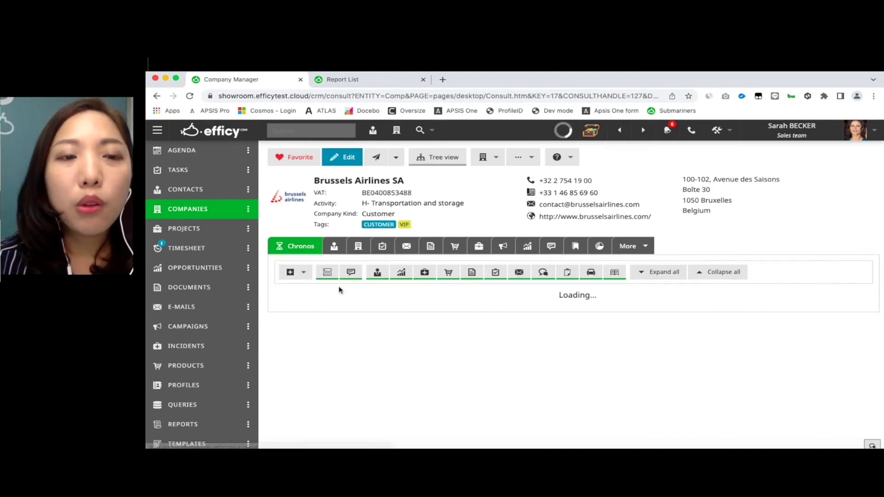
scroll(406, 368, "down", 2)
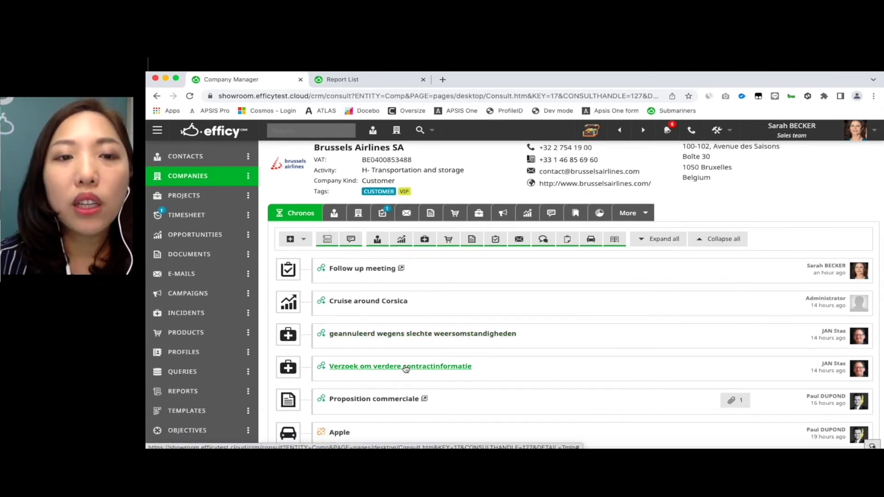
scroll(405, 368, "down", 2)
scroll(405, 369, "down", 2)
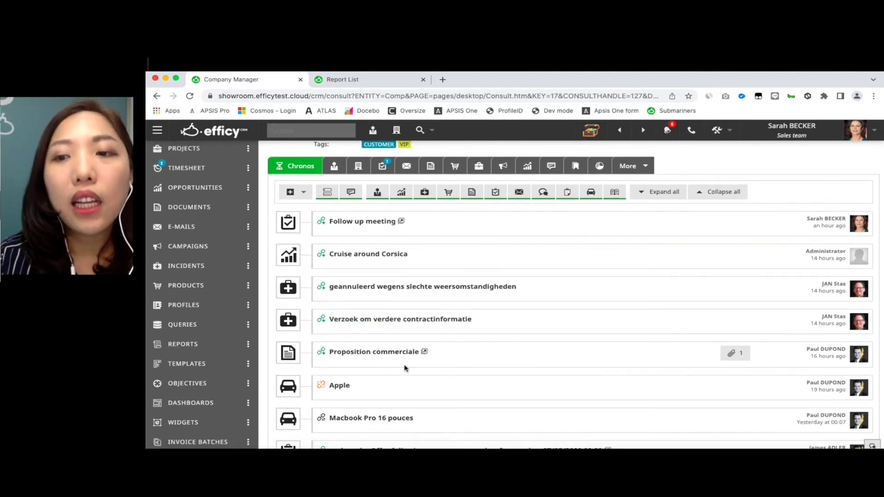
scroll(405, 369, "down", 3)
scroll(406, 368, "up", 3)
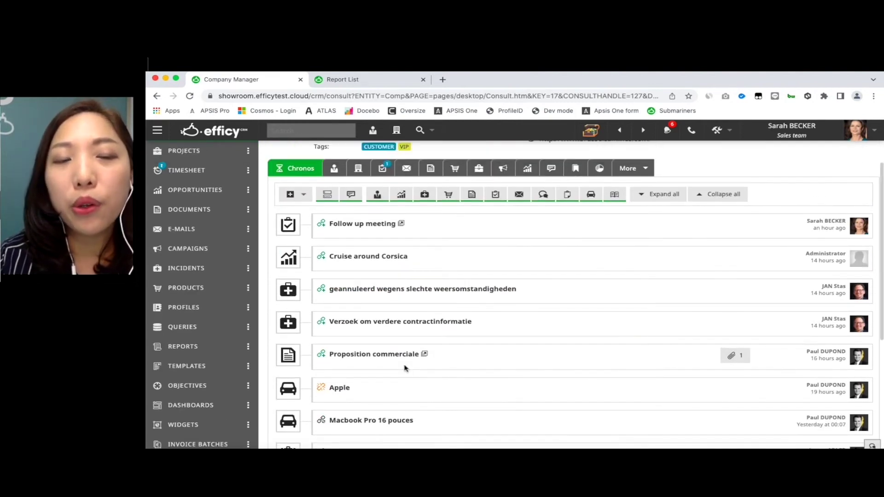
scroll(417, 358, "down", 2)
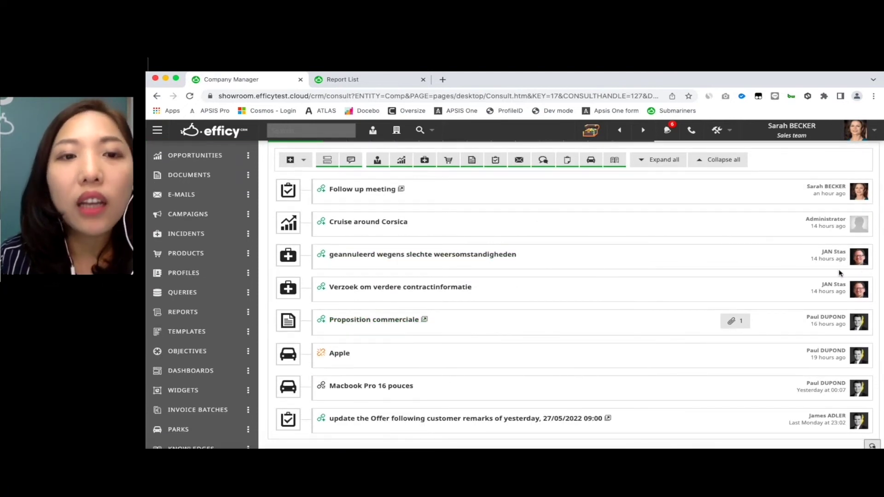
scroll(483, 319, "down", 2)
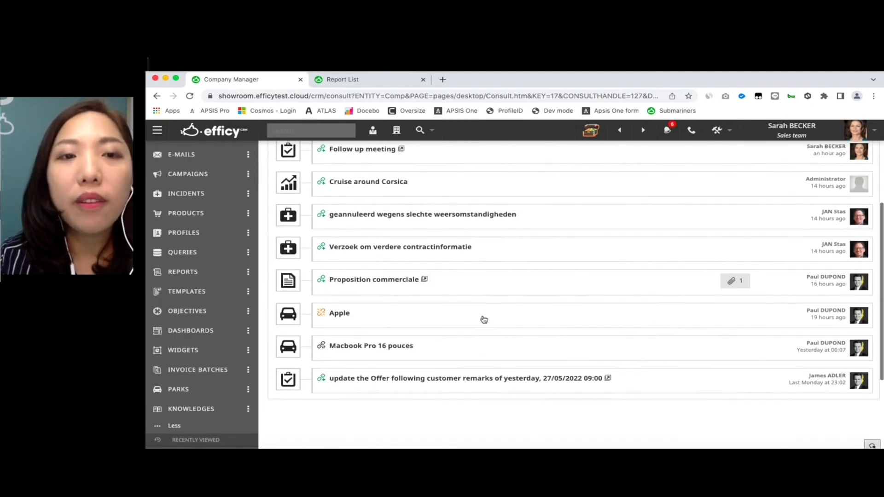
scroll(483, 319, "up", 4)
Start a new action for Brussels Airlines with the subject "Follow up meeting".
left_click(388, 252)
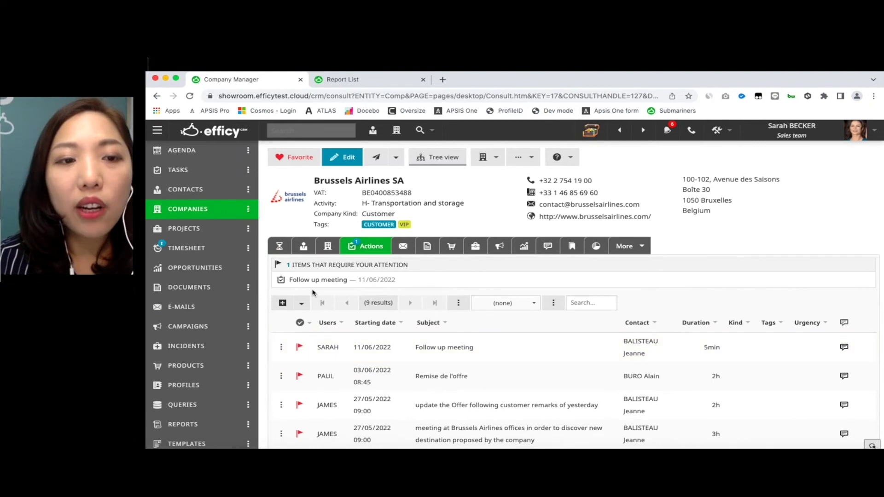
left_click(283, 303)
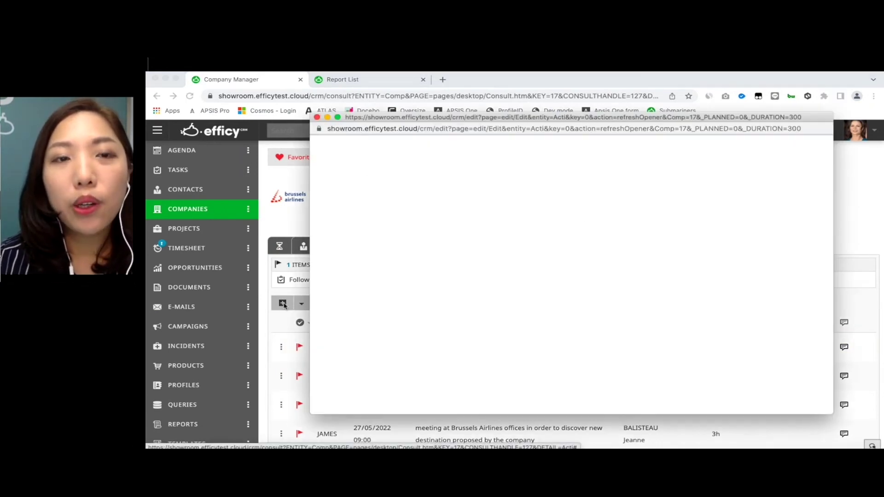
type("Fol")
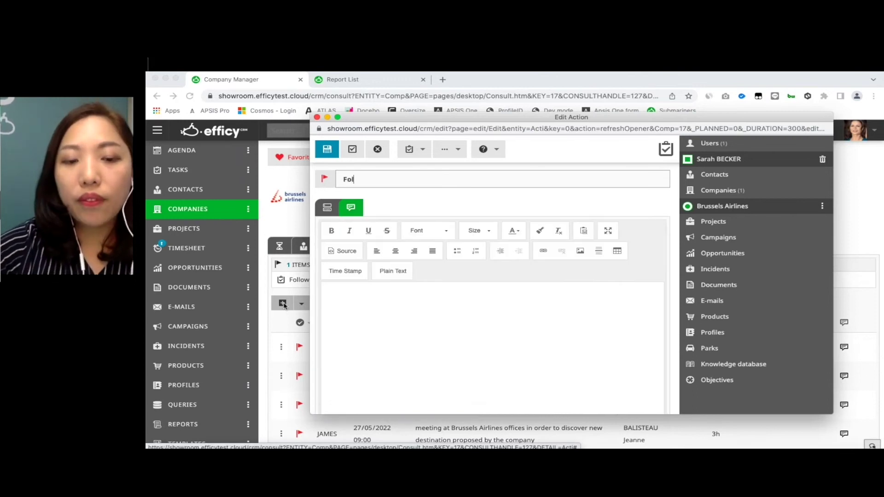
type("p meeting")
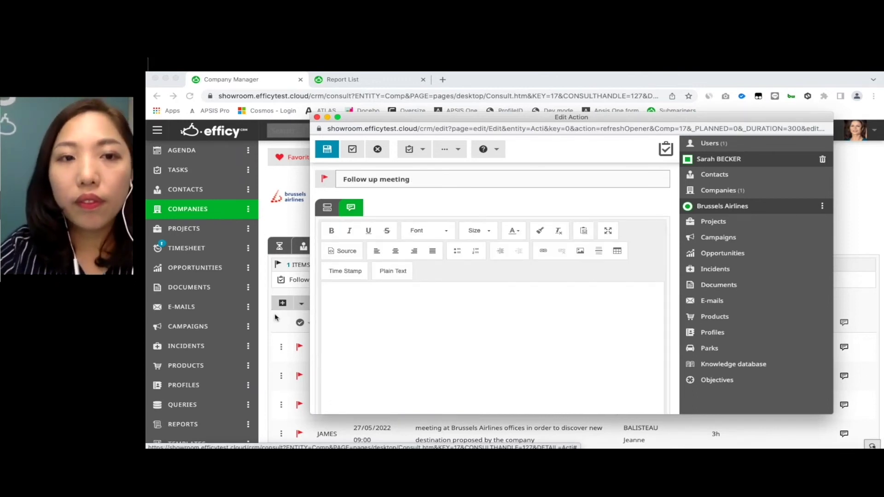
Set the starting date of the follow-up meeting action to 17/06/2022.
left_click(327, 207)
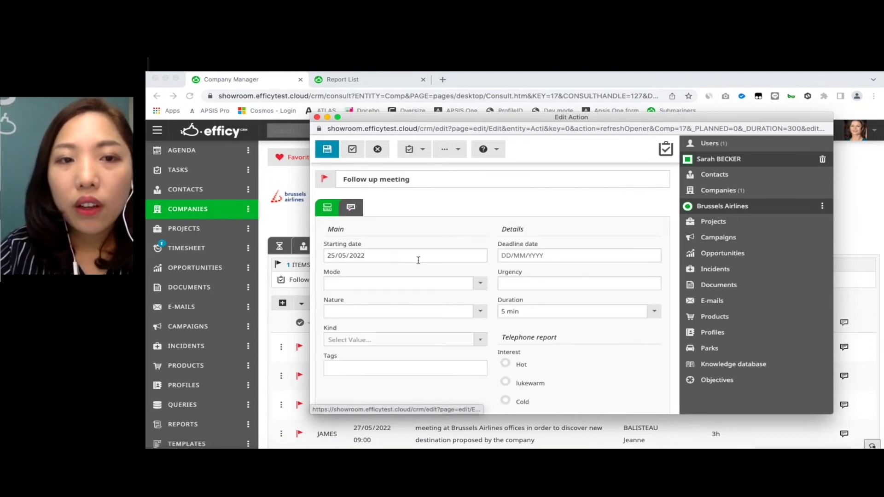
left_click(455, 255)
left_click(464, 276)
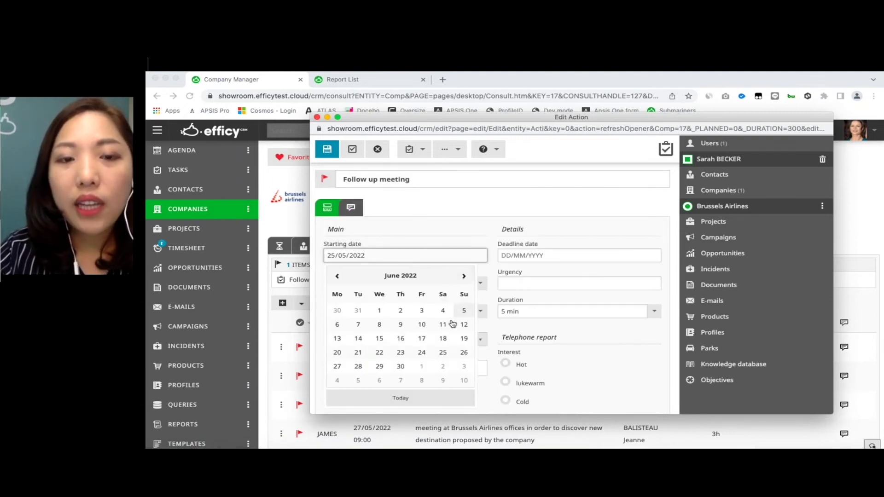
left_click(422, 339)
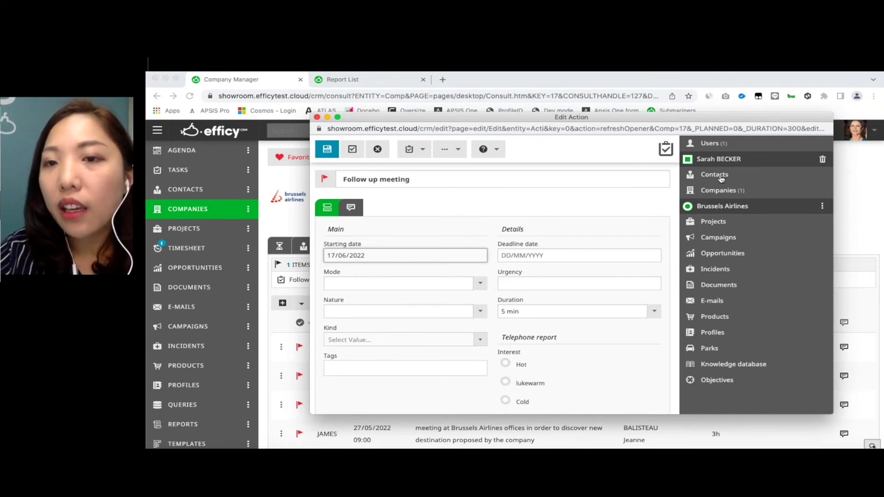
Link the action to the campaign "1 - Emailing d'invitation - Conférence Tourisme d'Affaires 2021" and the opportunity "Cruise around the Greek islands".
left_click(721, 227)
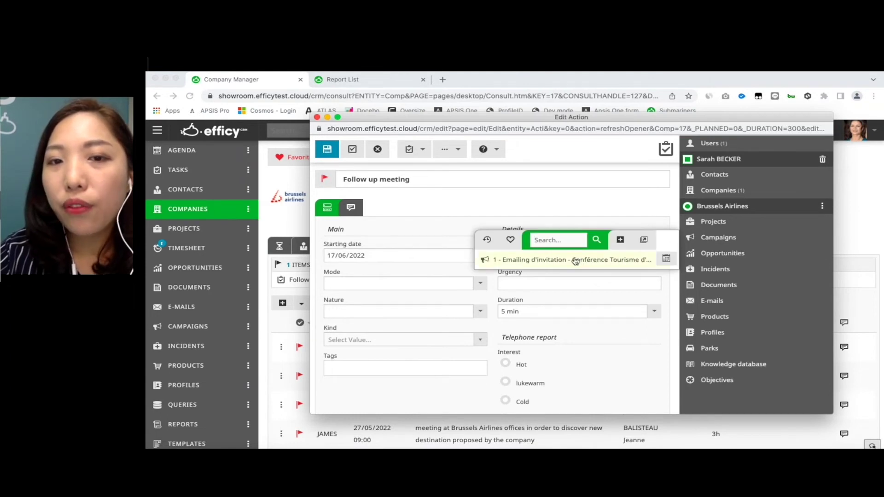
left_click(576, 260)
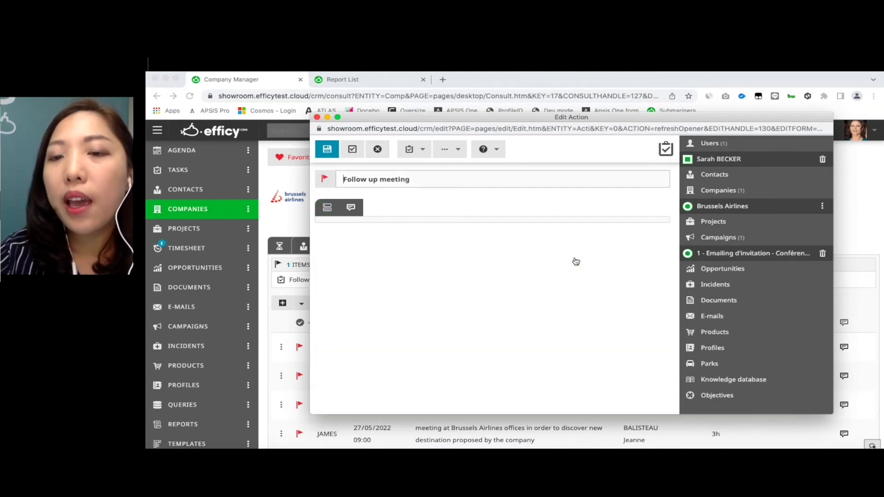
left_click(723, 272)
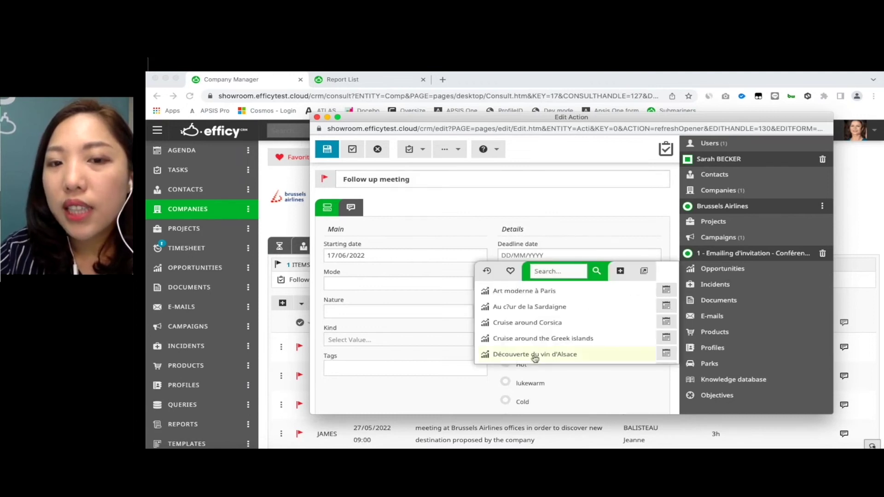
scroll(533, 357, "down", 1)
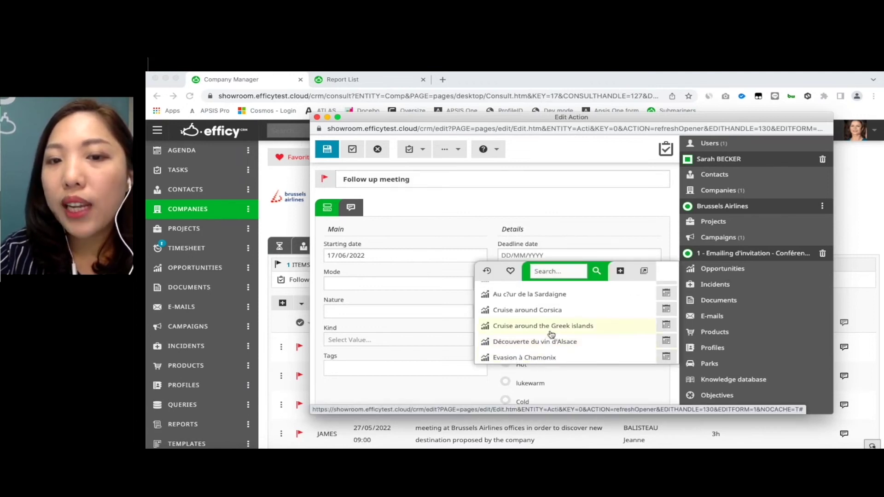
left_click(551, 334)
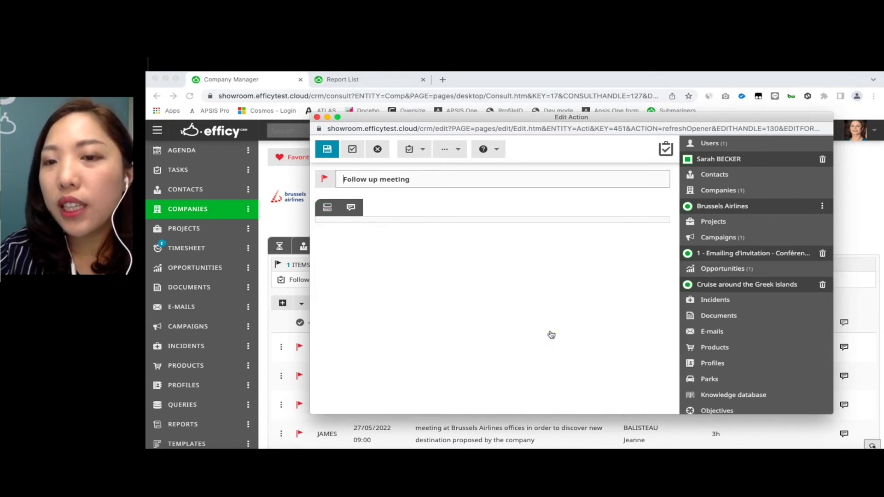
Link the document "Sales Proposal new destinations" to the follow-up meeting action, save it, and view the campaigns of Brussels Airlines.
left_click(709, 318)
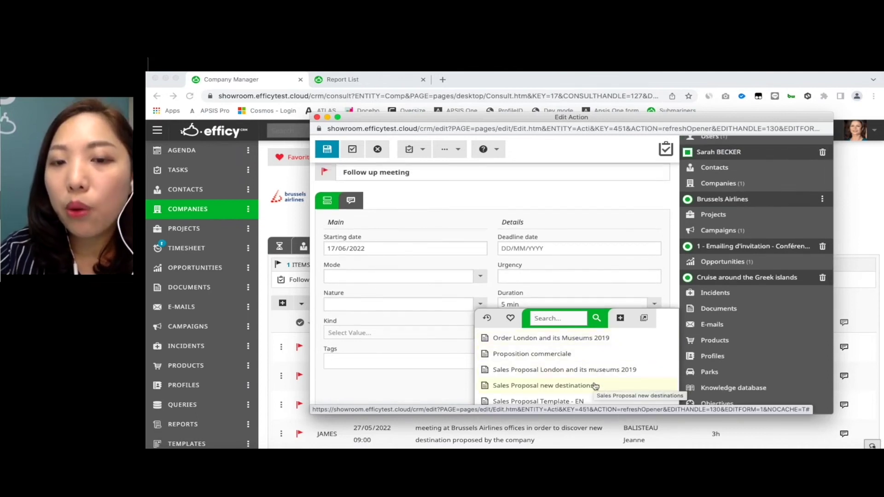
left_click(592, 386)
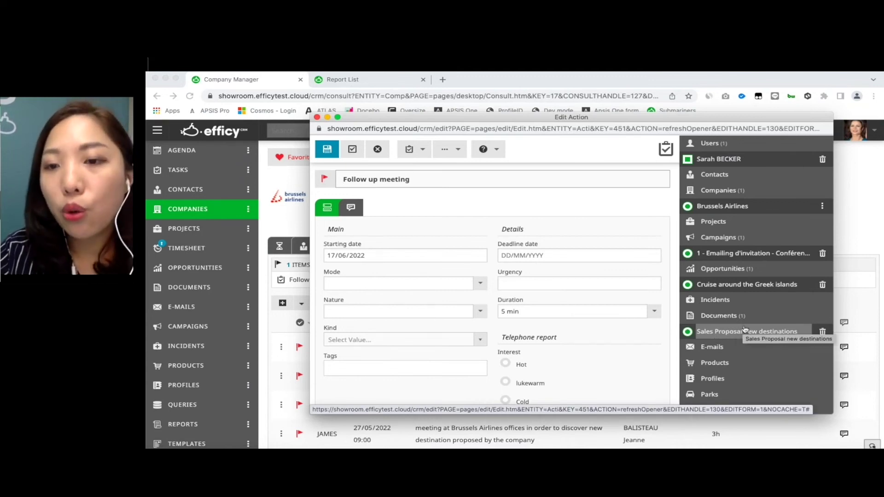
left_click(326, 156)
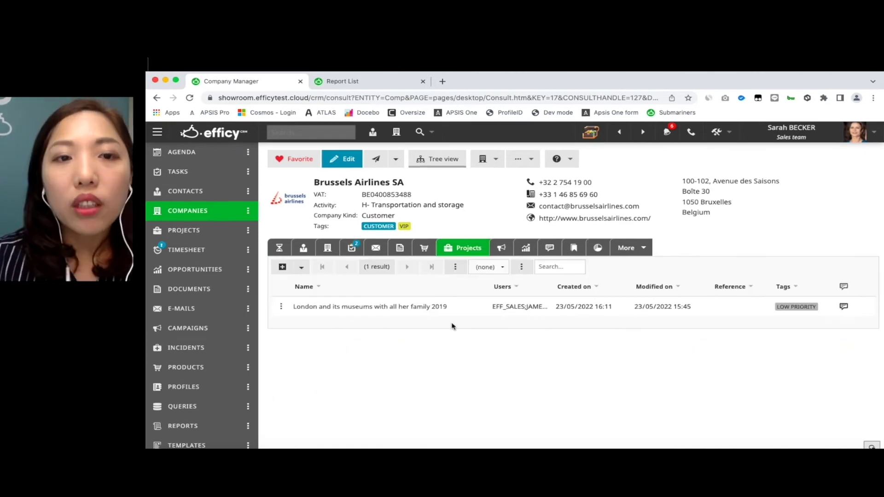
left_click(502, 249)
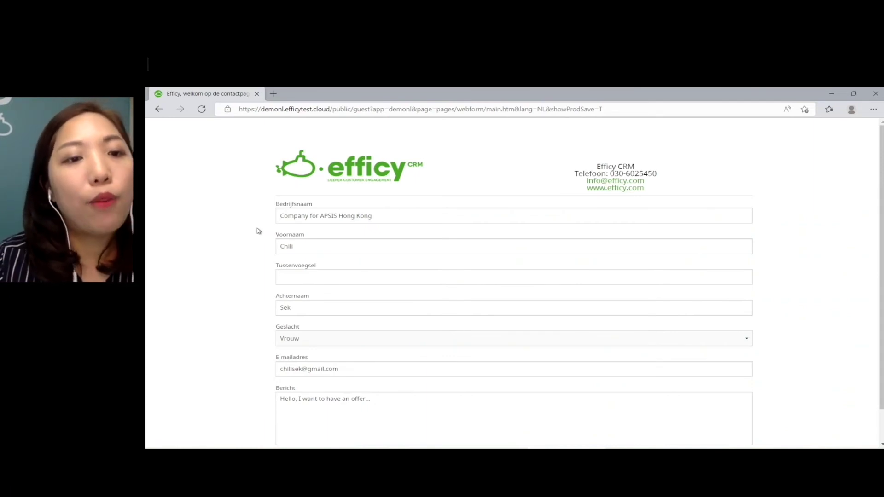
Submit the completed website contact form for "Company for APSIS Hong Kong" and dismiss the thank-you message.
scroll(258, 235, "down", 1)
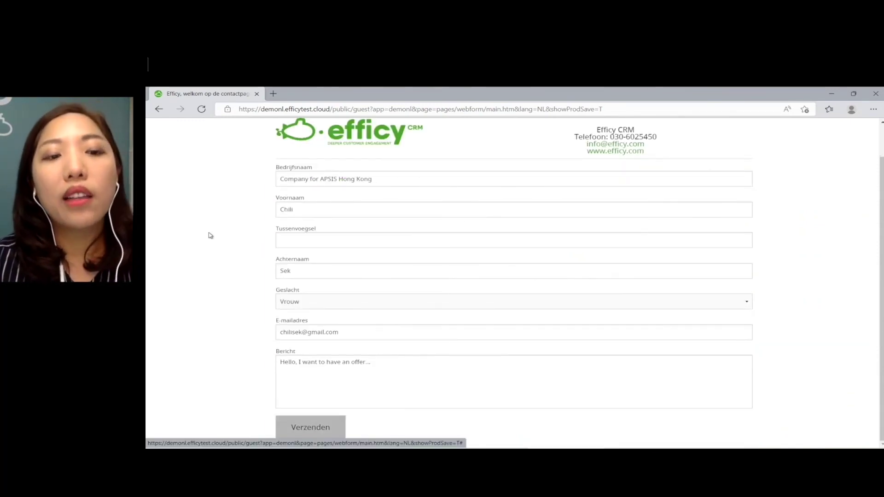
scroll(206, 231, "up", 1)
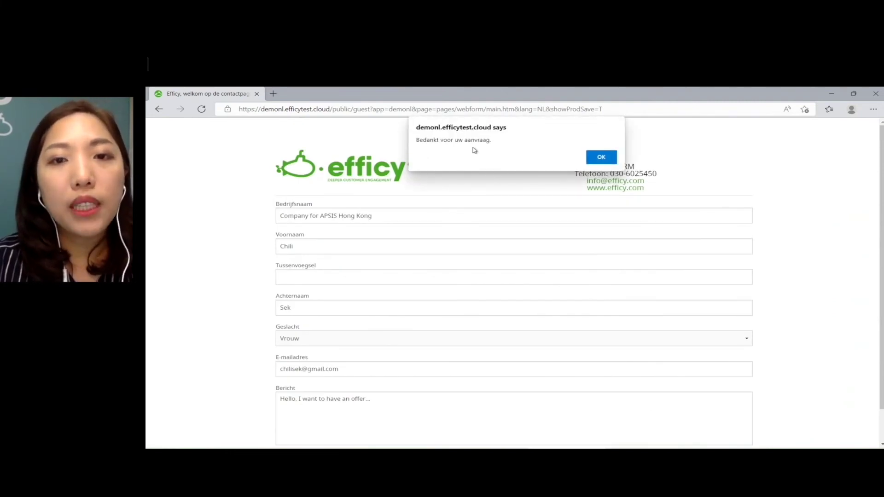
left_click(600, 157)
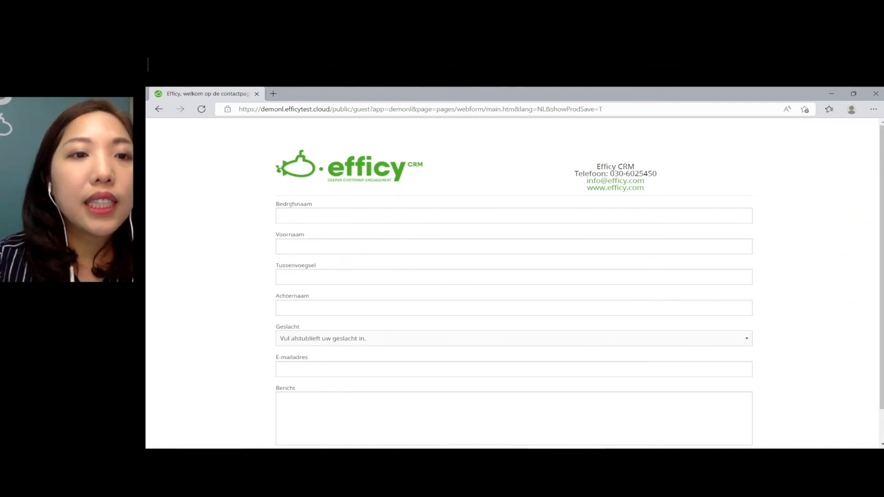
Switch to the Efficy CRM record of Company for APSIS Hong Kong and review its contacts with the view set to (none), plus its opportunities.
key("alt+Tab")
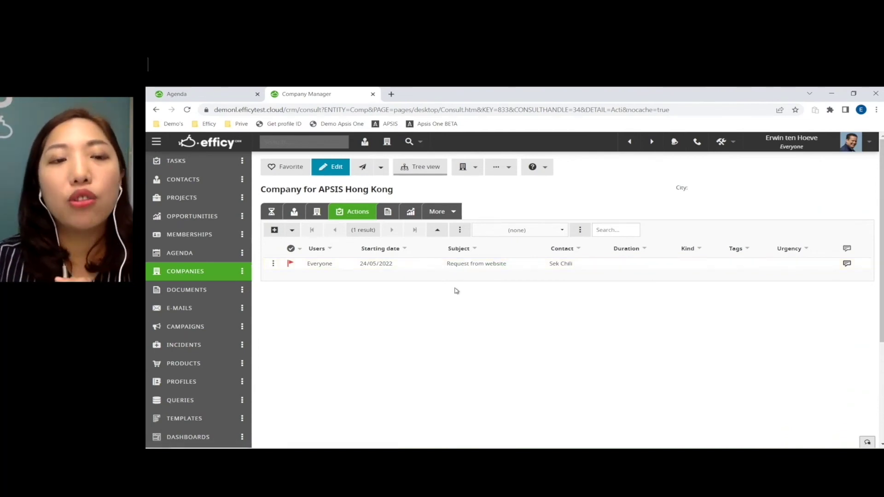
left_click(295, 213)
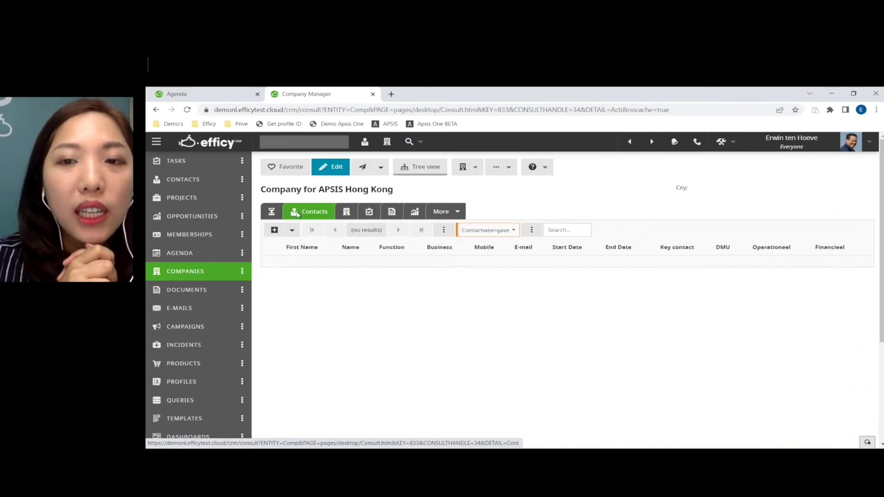
left_click(465, 230)
left_click(465, 246)
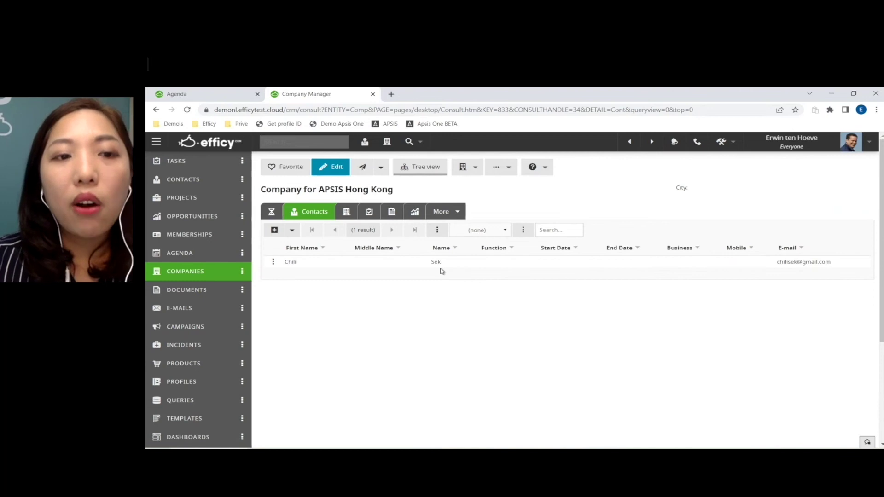
left_click(415, 212)
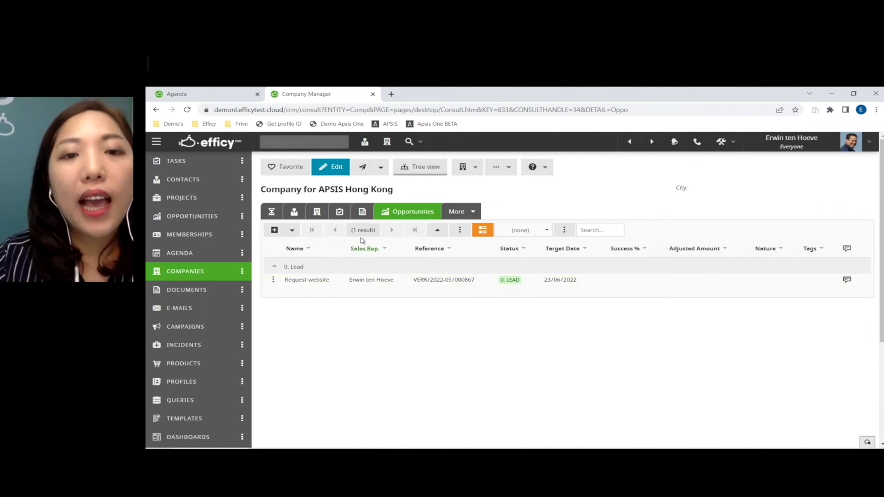
Add a time-stamped comment "hfjwefhjkwefhjkwehjkefw" to the company's "Request from website" action and save it.
left_click(340, 213)
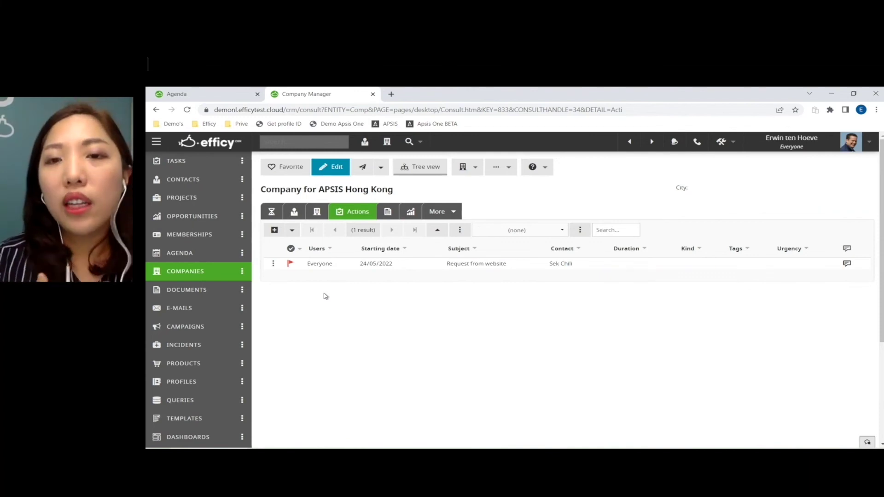
left_click(454, 264)
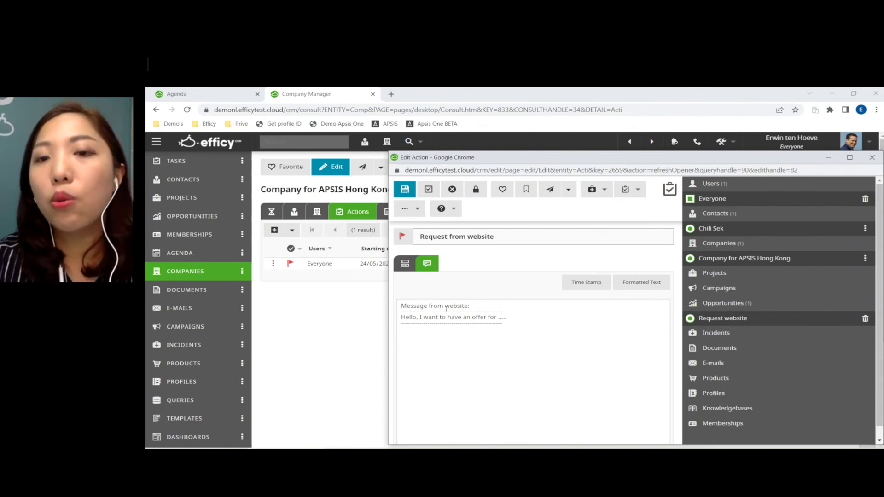
left_click(592, 285)
type("hfjwefhjkwefhjkweh")
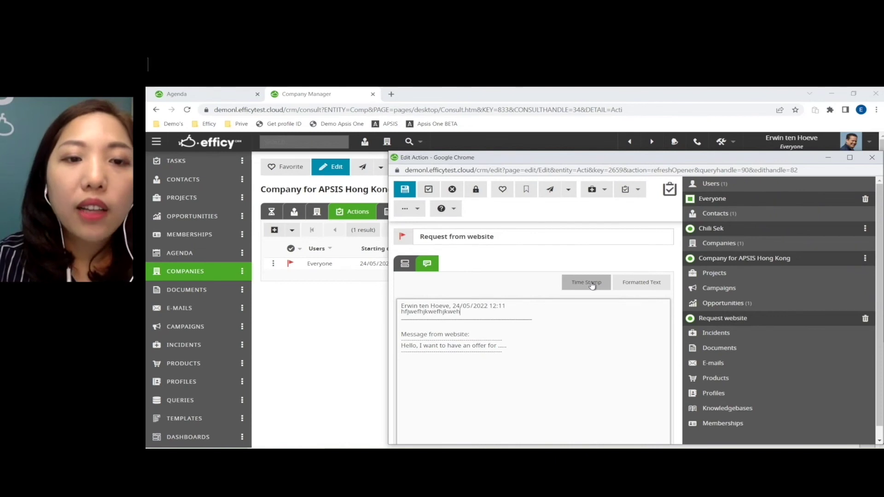
type("jkefw")
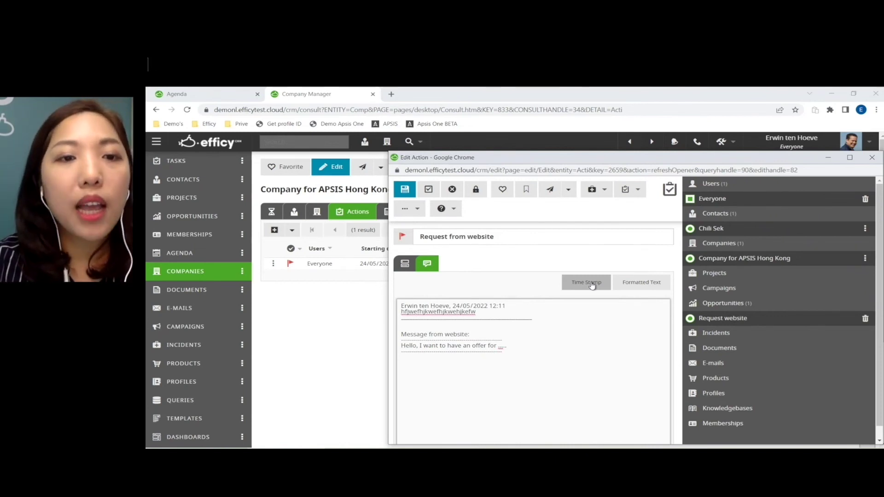
left_click(428, 191)
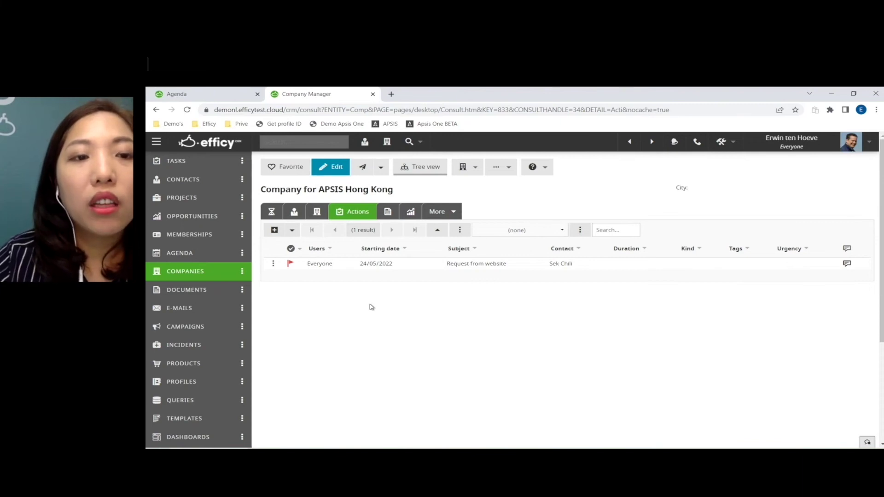
Mark the "Request from website" action and the "Send confirmation" action as completed.
left_click(291, 265)
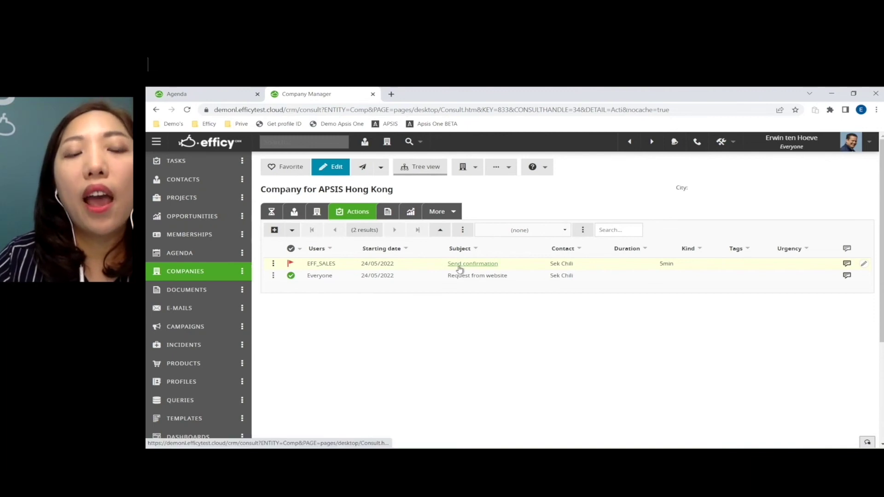
left_click(290, 264)
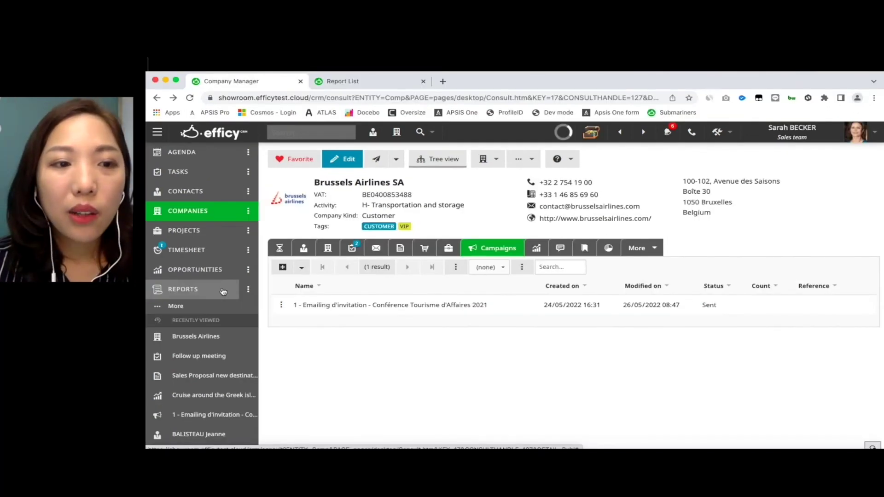
Return to the Brussels Airlines CRM session and open the report "QS - Heatmap" from the reports to examine it.
left_click(229, 292)
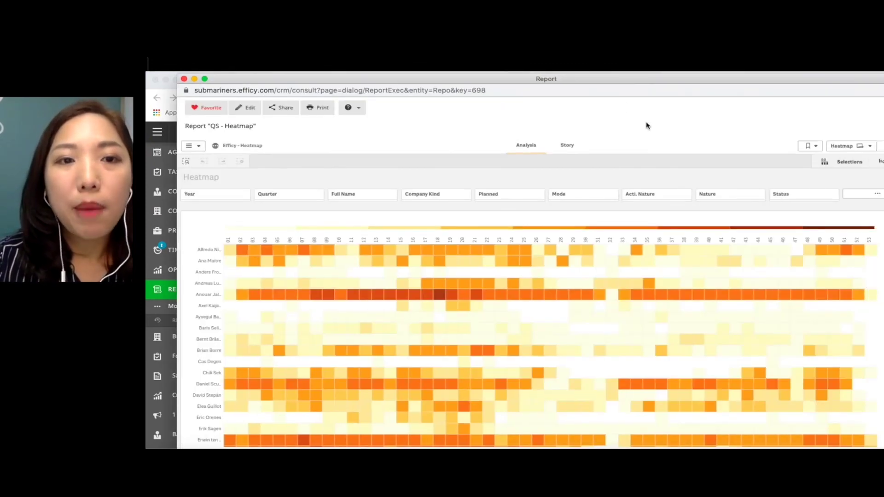
left_click_drag(620, 81, 585, 75)
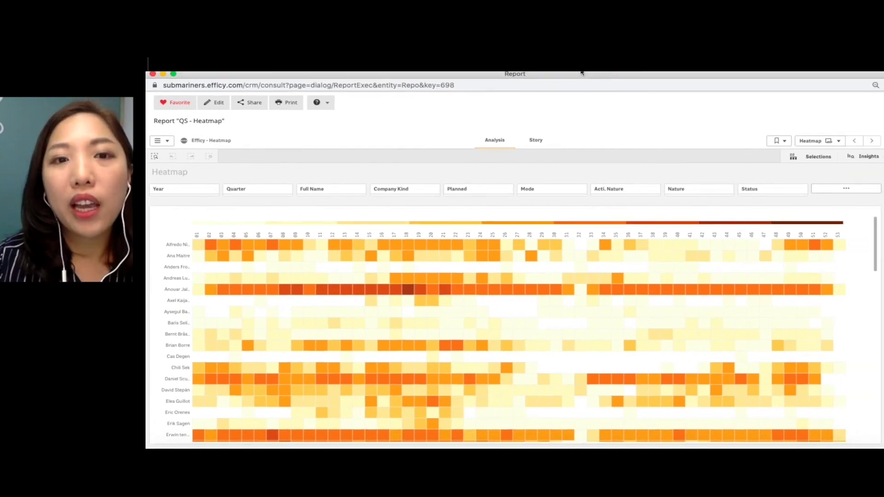